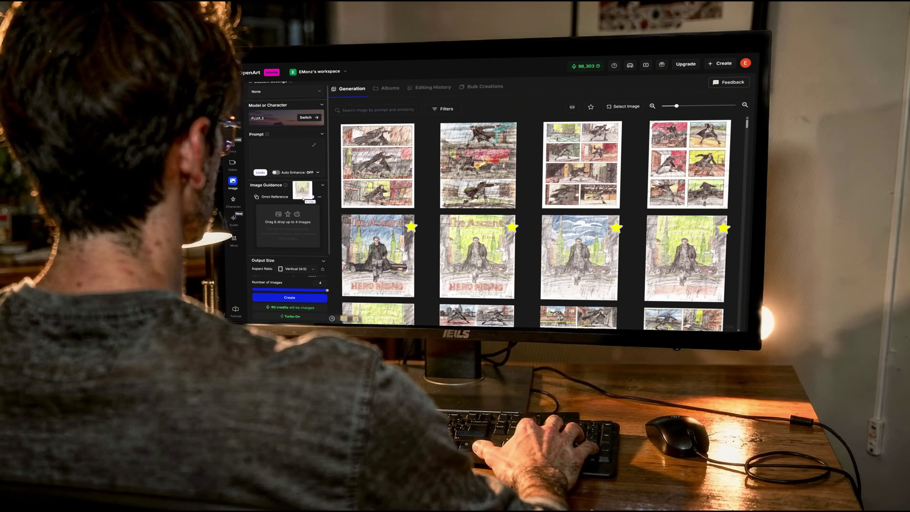
# Generate four movie-poster images of the hero walking down a neon-lit city street at night and open one of them enlarged.
pyautogui.click(290, 298)
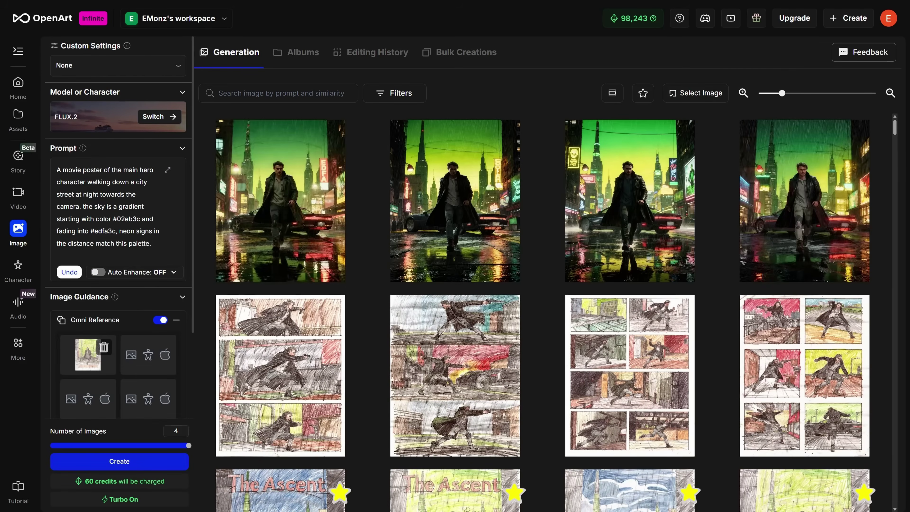
pyautogui.click(382, 184)
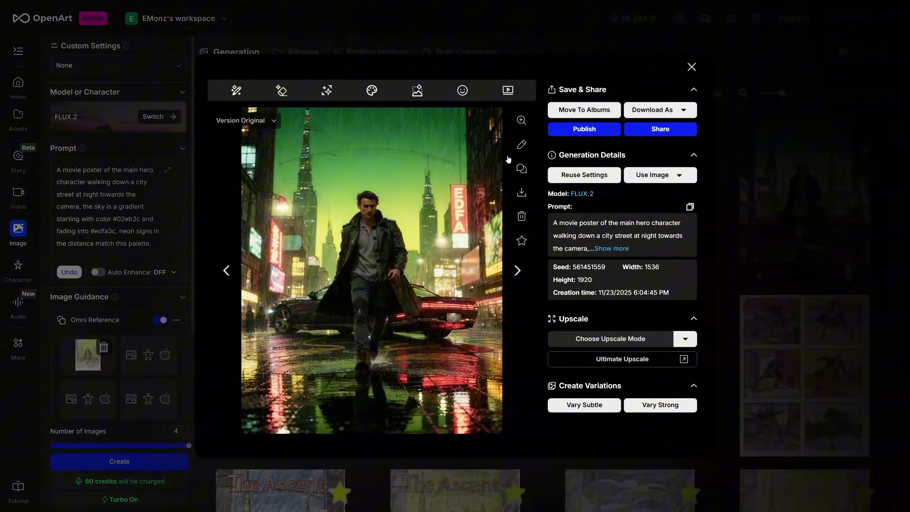
pyautogui.click(521, 120)
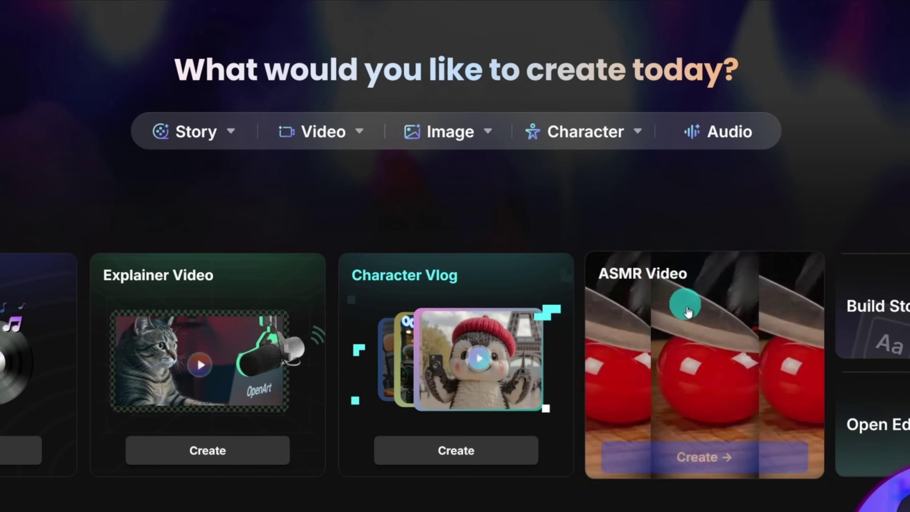
# Open the image creation workspace and switch the generation model to FLUX.2.
pyautogui.click(466, 140)
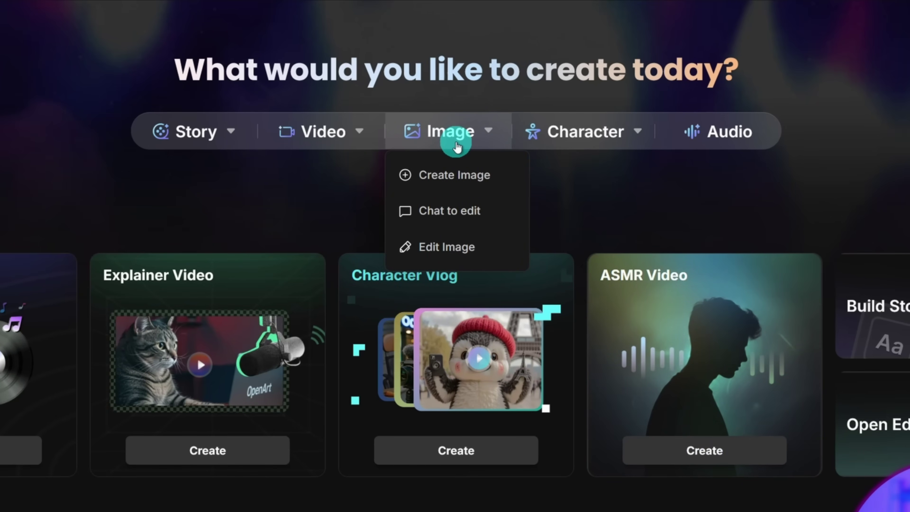
pyautogui.click(466, 183)
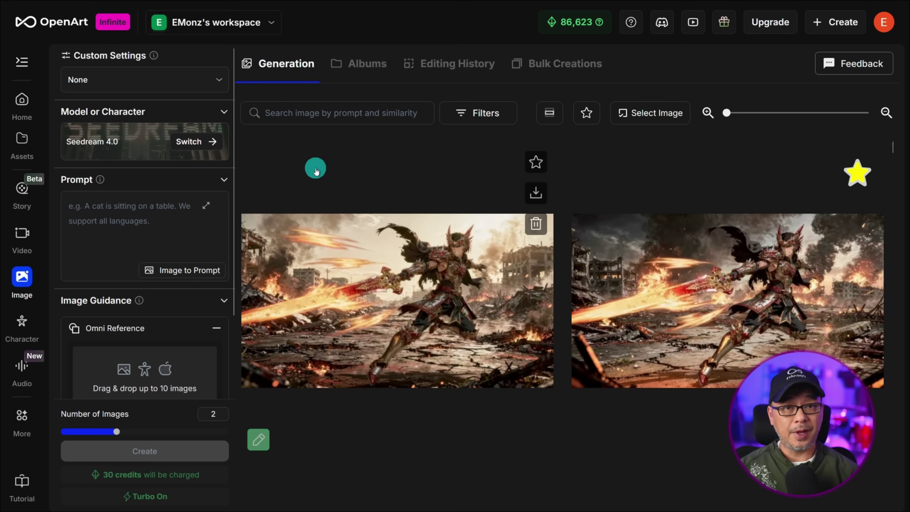
pyautogui.click(189, 143)
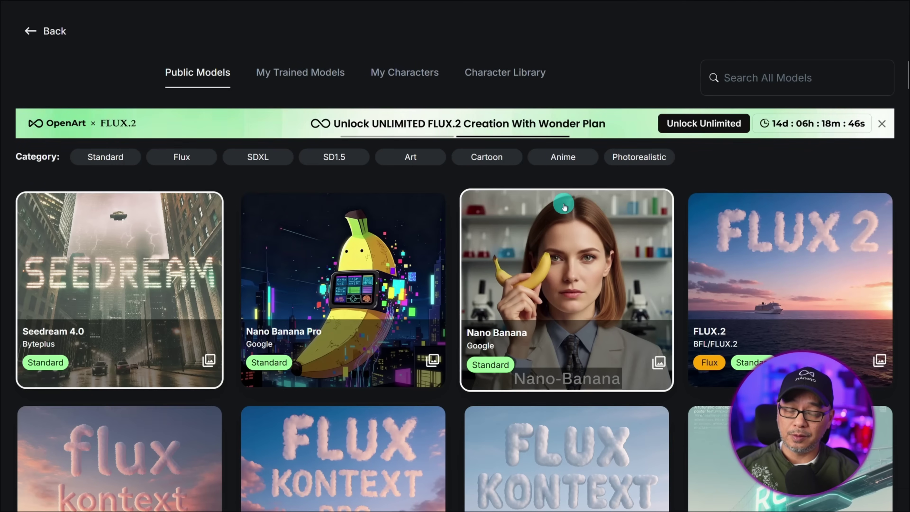
pyautogui.click(768, 240)
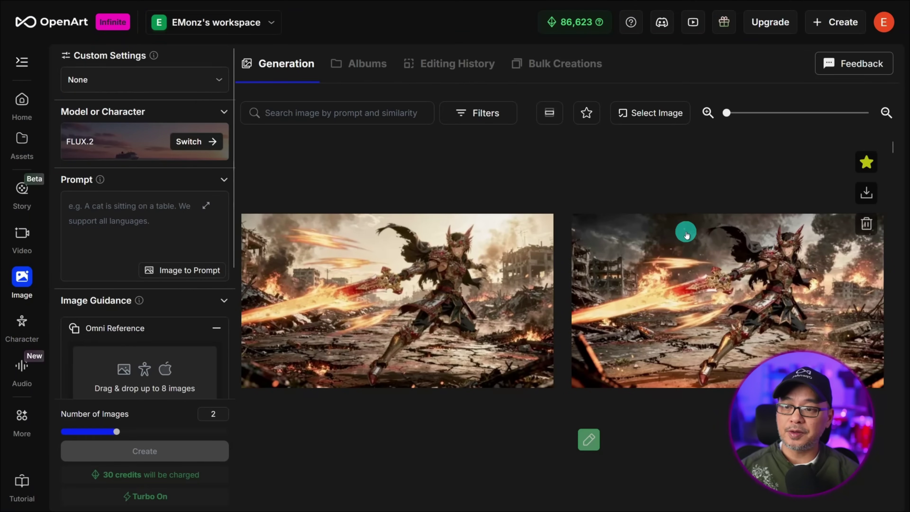
# Enter a photorealistic portrait prompt for a tired but hopeful 28-year-old man with messy dark hair and round glasses, then review its first sentence in the expanded editor.
pyautogui.click(143, 243)
pyautogui.write('A portrait of a tired but hopeful 28-year-old man with messy dark hair and round glasses, smiling slightly. Soft natural lighting, modern photorealistic style, background is a blurred apartment interior at night with warm desk lamp glow')
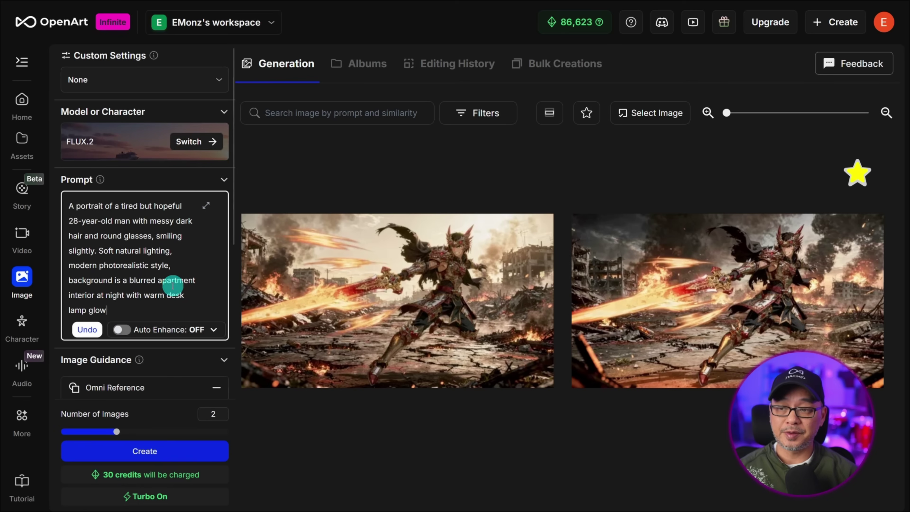
pyautogui.click(206, 205)
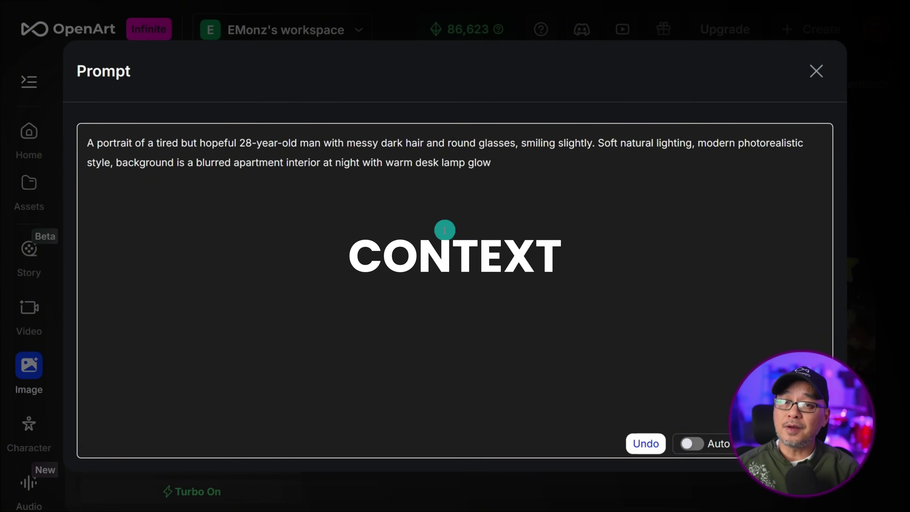
pyautogui.moveTo(87, 143); pyautogui.dragTo(594, 143)
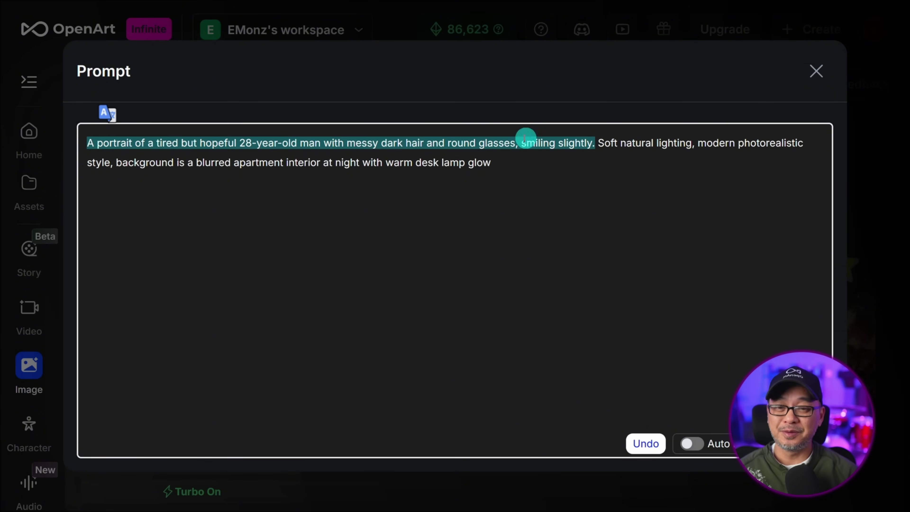
pyautogui.click(606, 160)
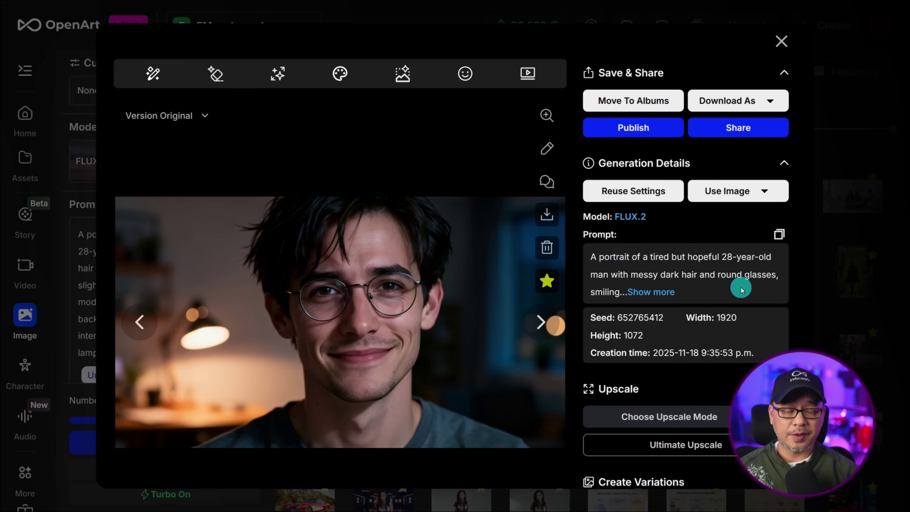
# View the portrait of the man with round glasses at full size and browse to the image of him sleeping.
pyautogui.click(546, 115)
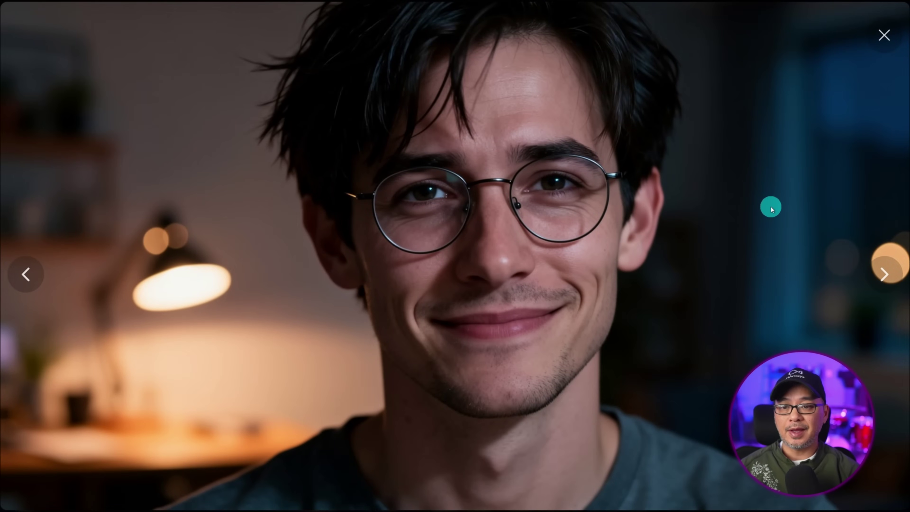
pyautogui.press('Right')
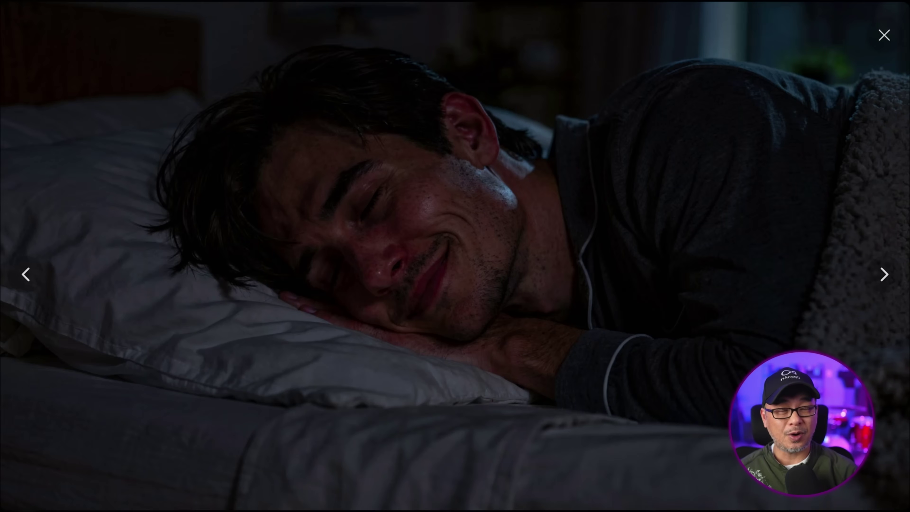
pyautogui.click(506, 294)
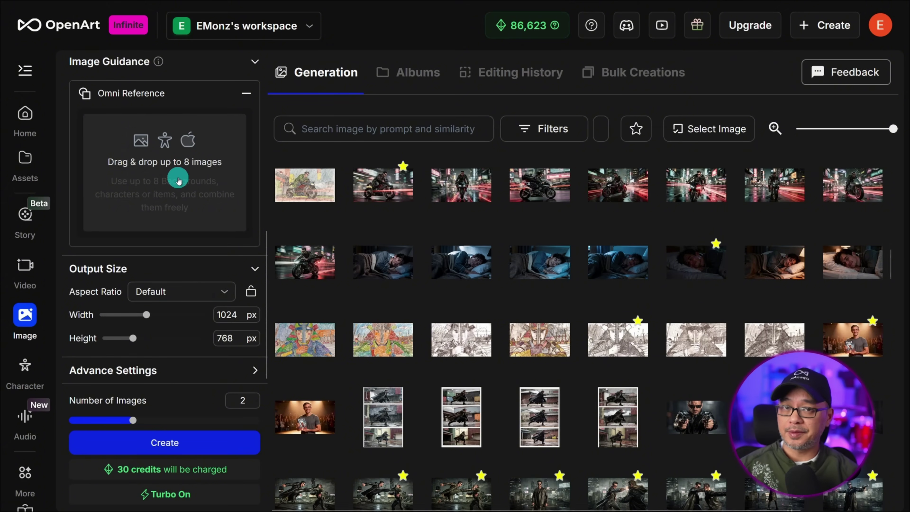
# Add the portrait of the man with round glasses from the generation history as an Omni Reference image.
pyautogui.click(164, 155)
pyautogui.click(173, 159)
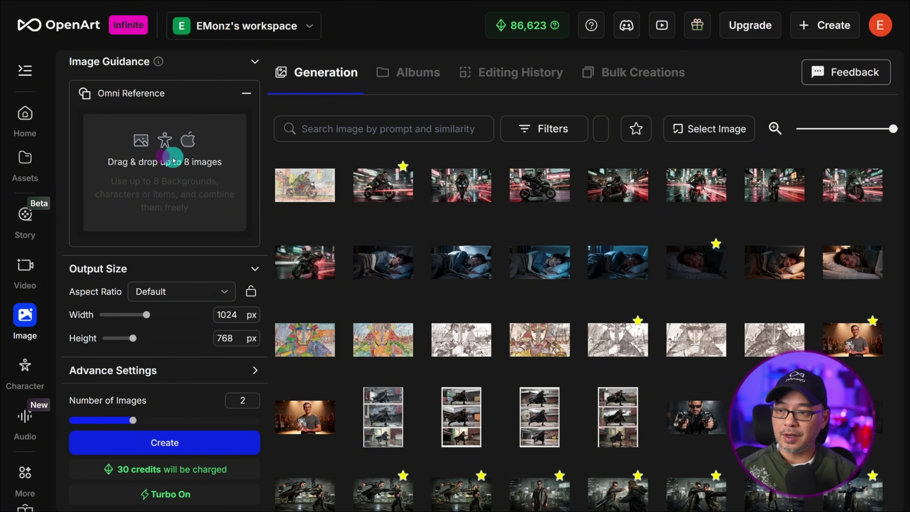
pyautogui.click(161, 170)
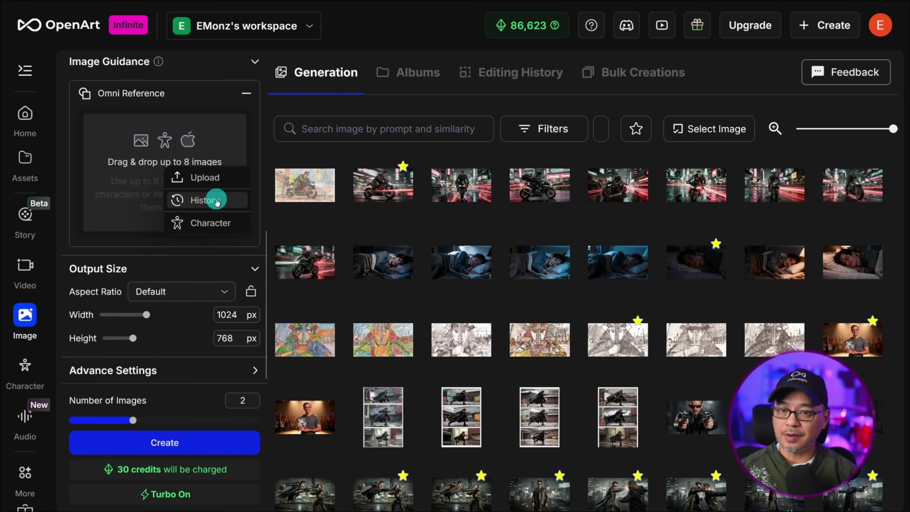
pyautogui.click(205, 200)
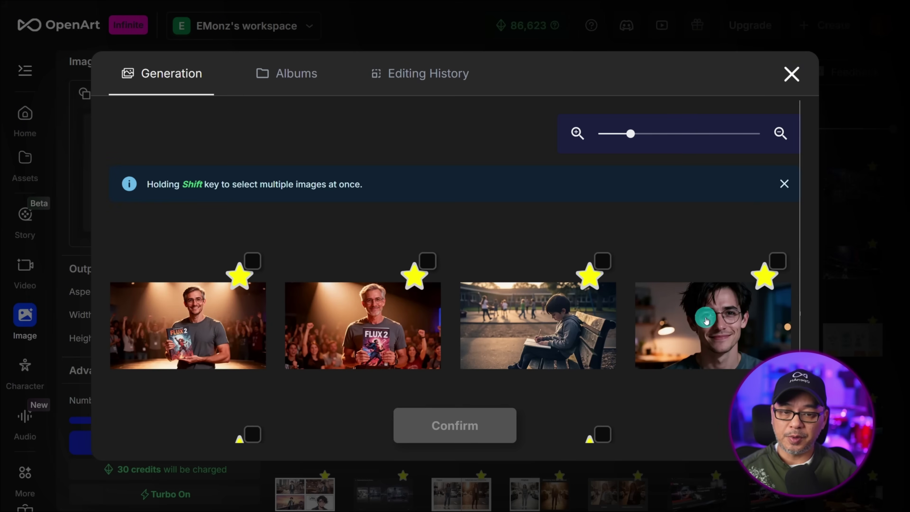
pyautogui.click(705, 319)
pyautogui.click(455, 426)
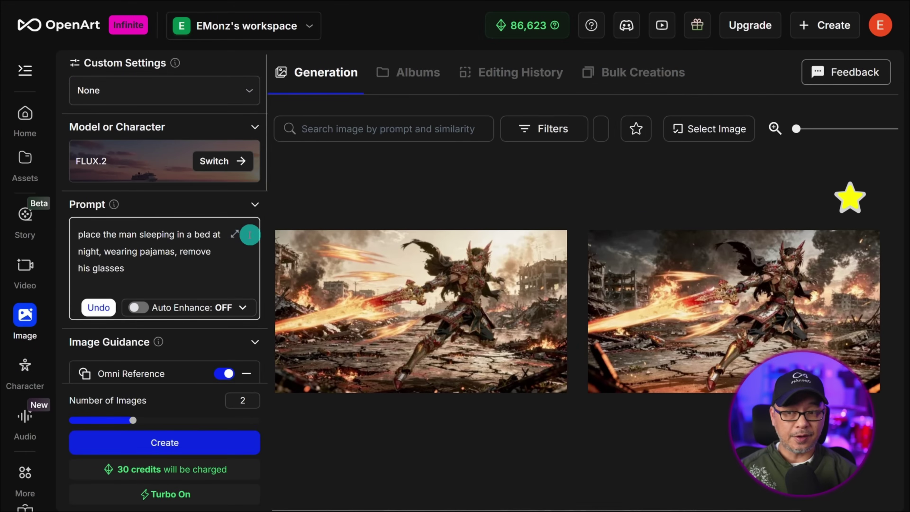
# Review the expanded prompt "place the man sleeping in a bed at night, wearing pajamas, remove his glasses" and the full-size sleeping image.
pyautogui.click(261, 233)
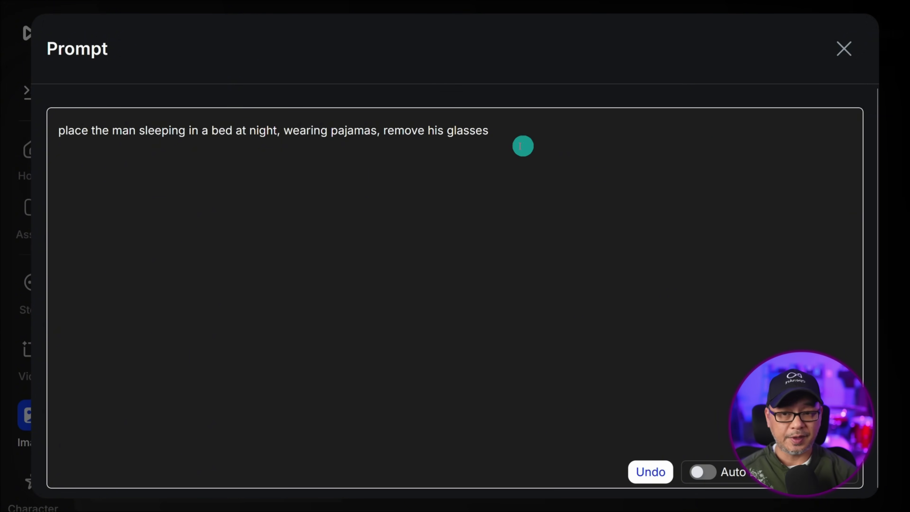
pyautogui.click(842, 50)
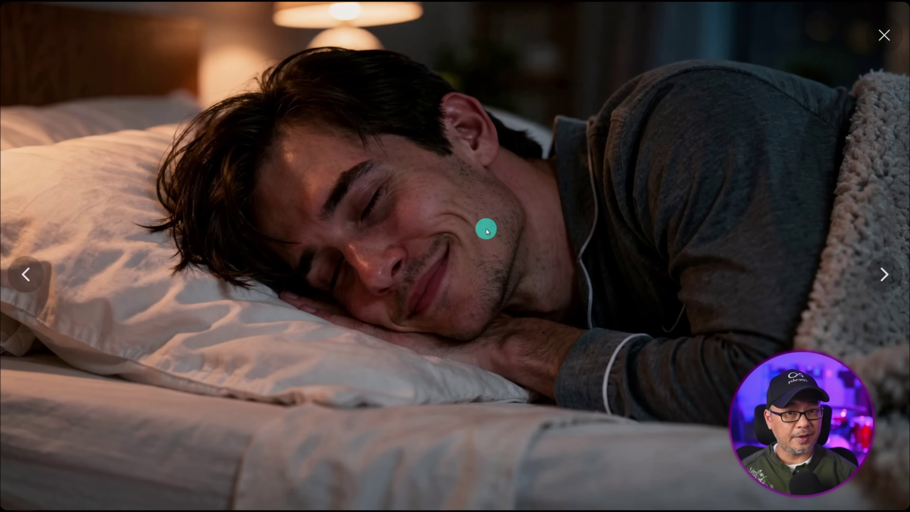
pyautogui.click(884, 35)
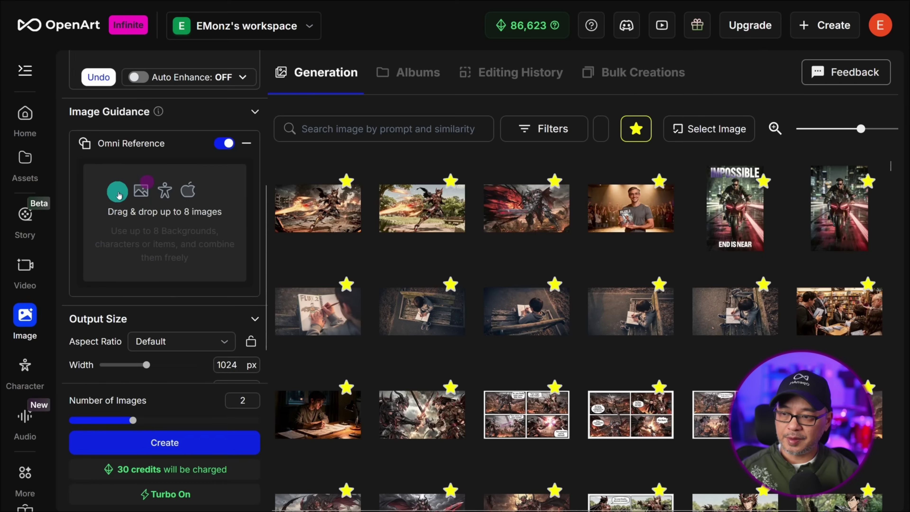
# Select the lamp-lit image of the sleeping man from the generation history as an Omni Reference.
pyautogui.click(166, 216)
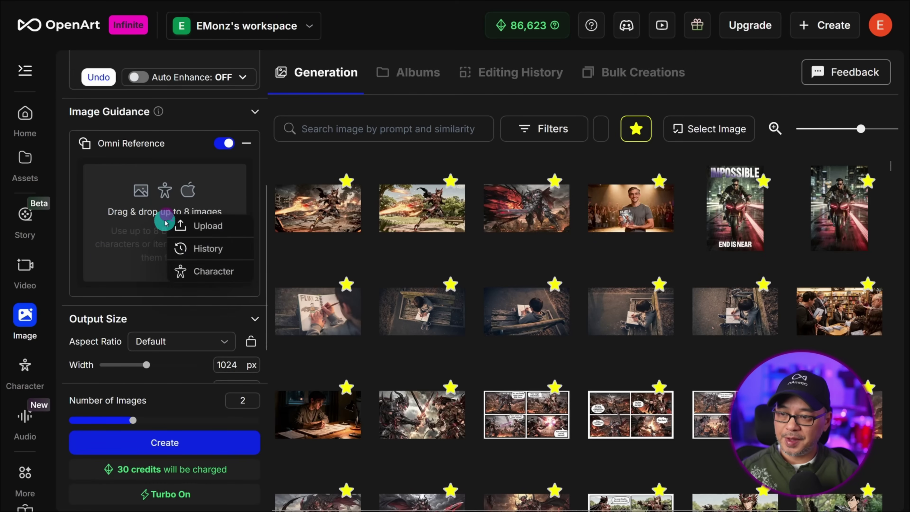
pyautogui.click(201, 248)
pyautogui.click(692, 294)
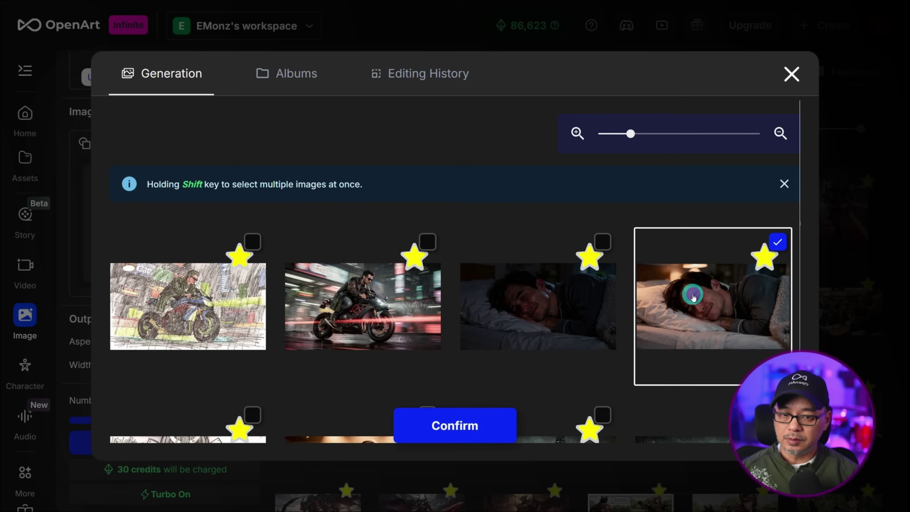
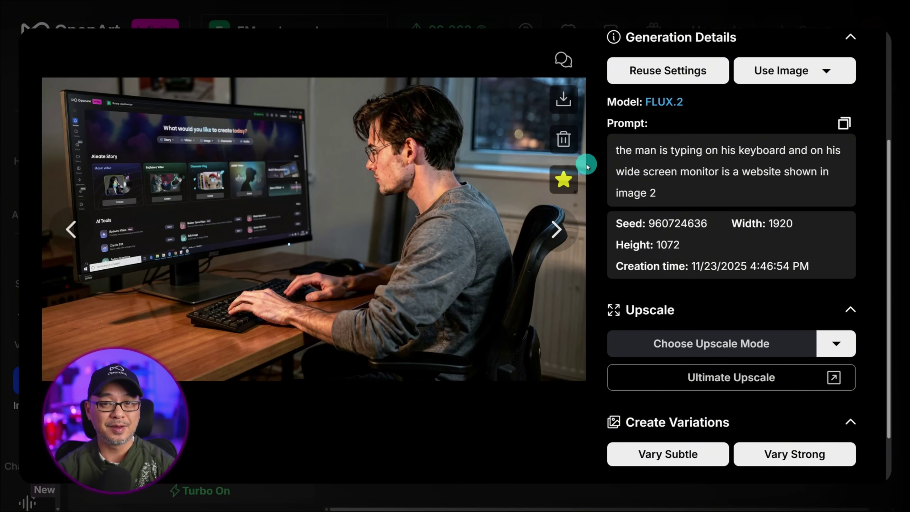
# Browse the generated images of the man working at his desk and computer.
pyautogui.press('Left')
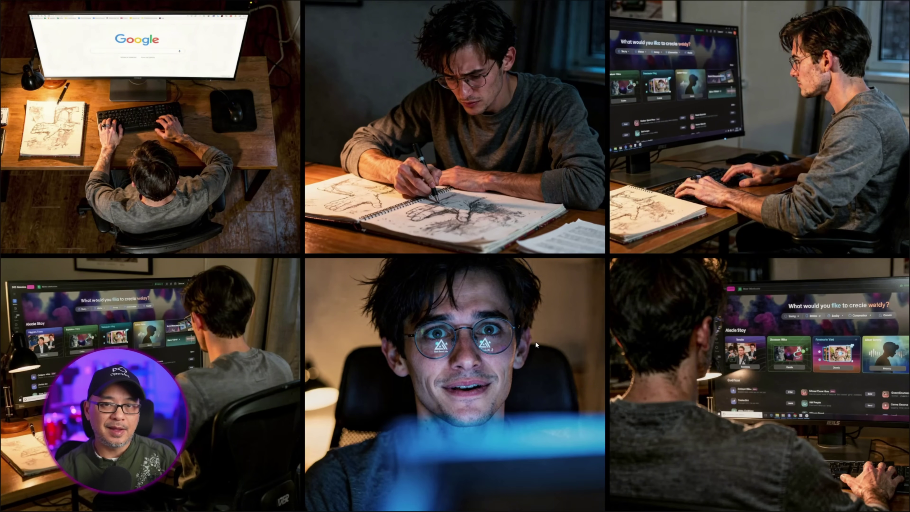
pyautogui.click(531, 347)
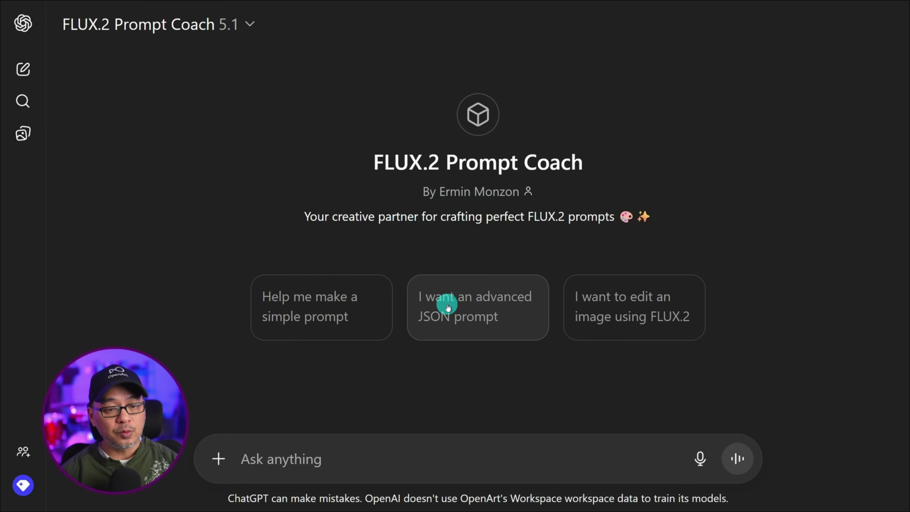
# In ChatGPT's FLUX.2 Prompt Coach, request an advanced JSON prompt and submit "[Scene with Action]" as what the image shows.
pyautogui.click(468, 311)
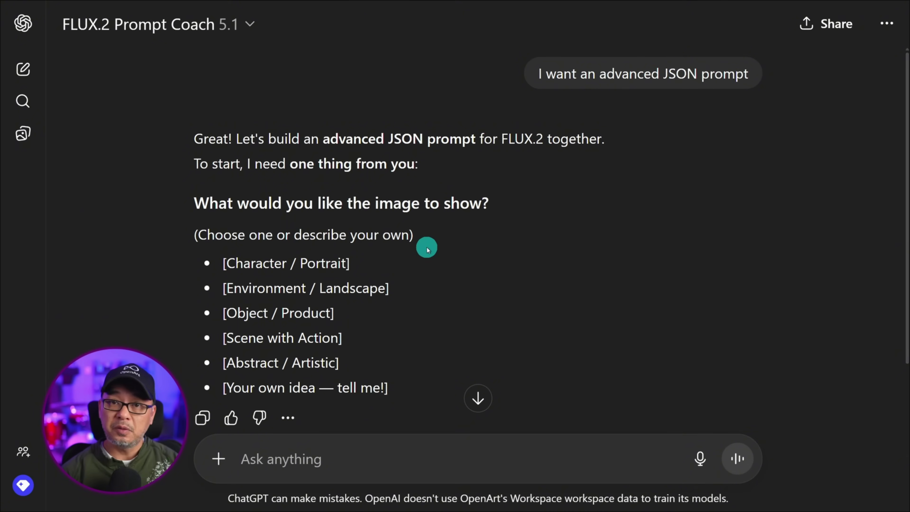
pyautogui.scroll(-3, 473, 256)
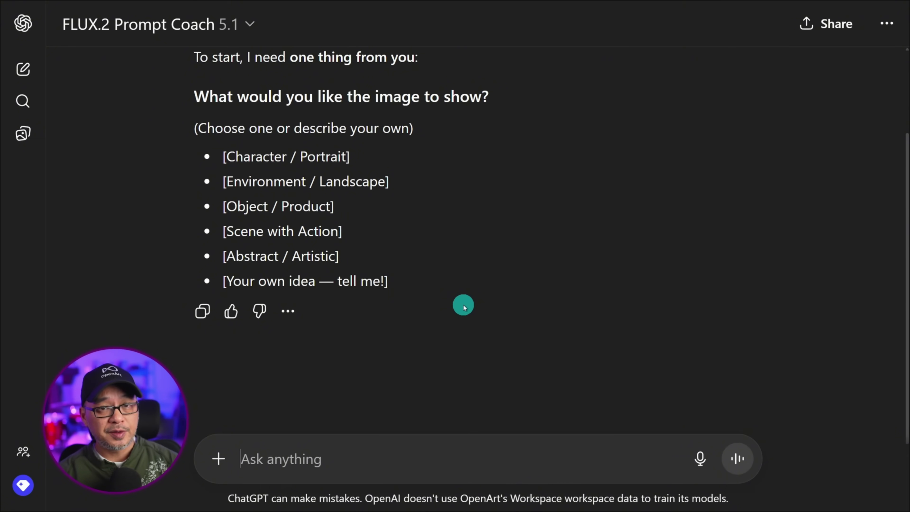
pyautogui.tripleClick(292, 231)
pyautogui.hotkey('ctrl', 'c')
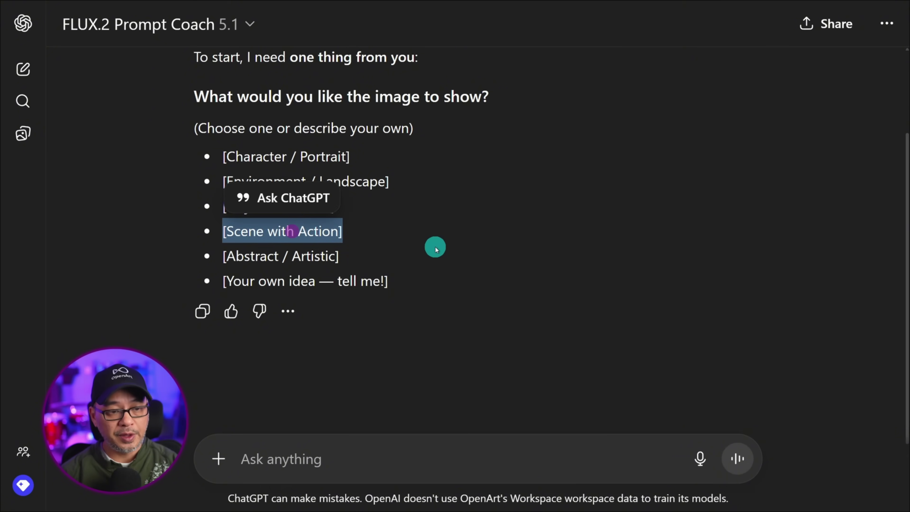
pyautogui.click(420, 443)
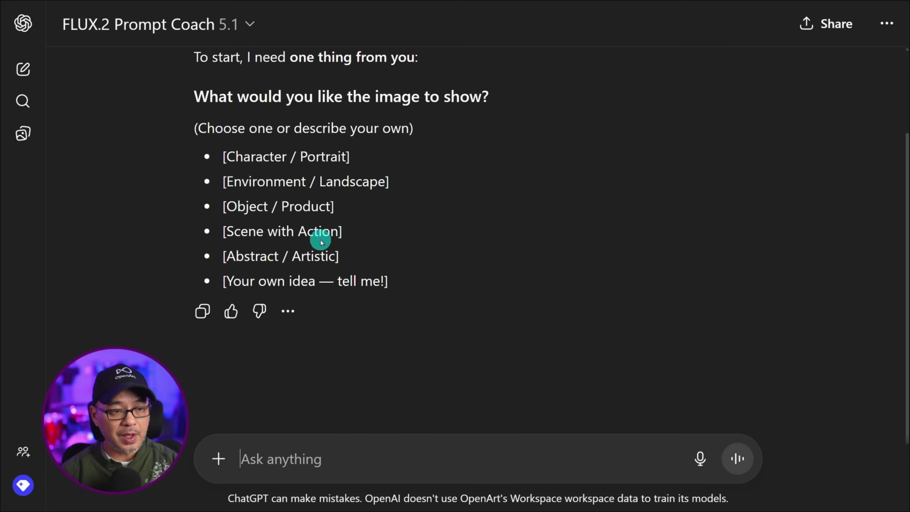
pyautogui.click(368, 456)
pyautogui.hotkey('ctrl', 'v')
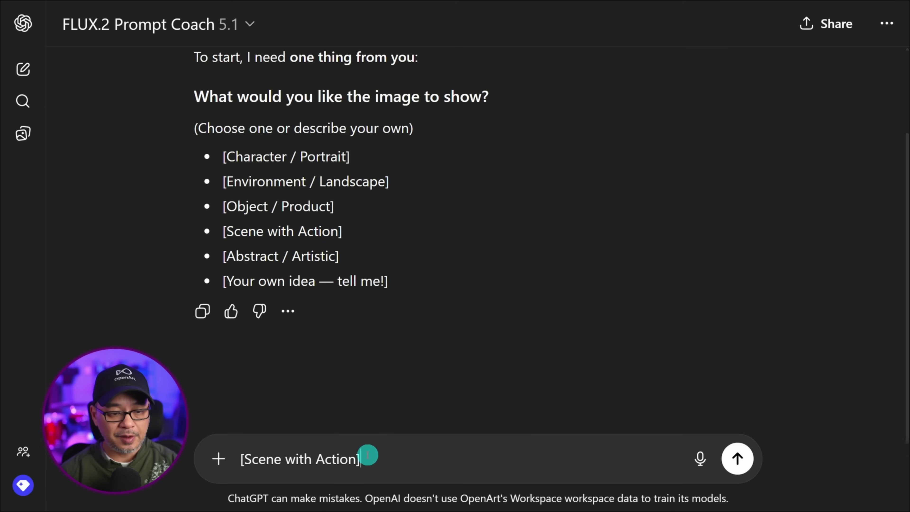
pyautogui.click(737, 457)
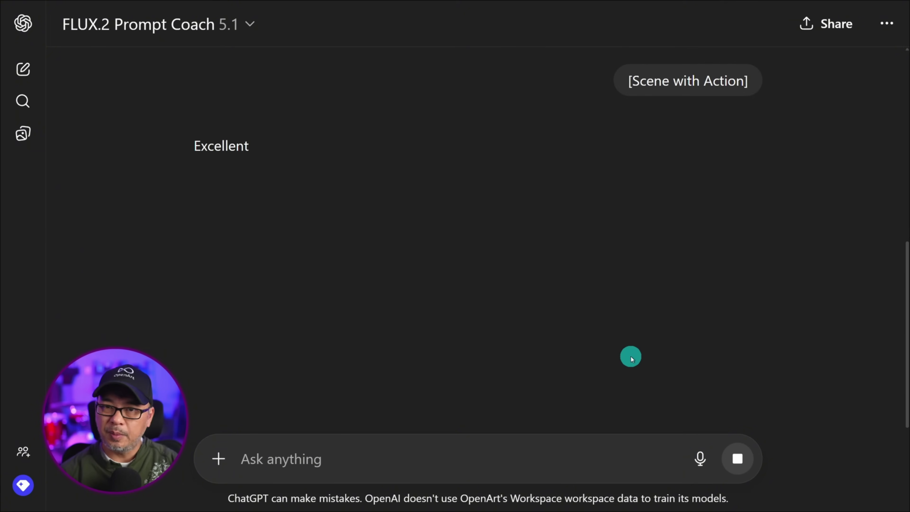
# Answer the coach's question about the kind of action scene with the suggested option "[Magical Spellcasting]".
pyautogui.scroll(-2, 485, 263)
pyautogui.tripleClick(290, 250)
pyautogui.hotkey('ctrl', 'c')
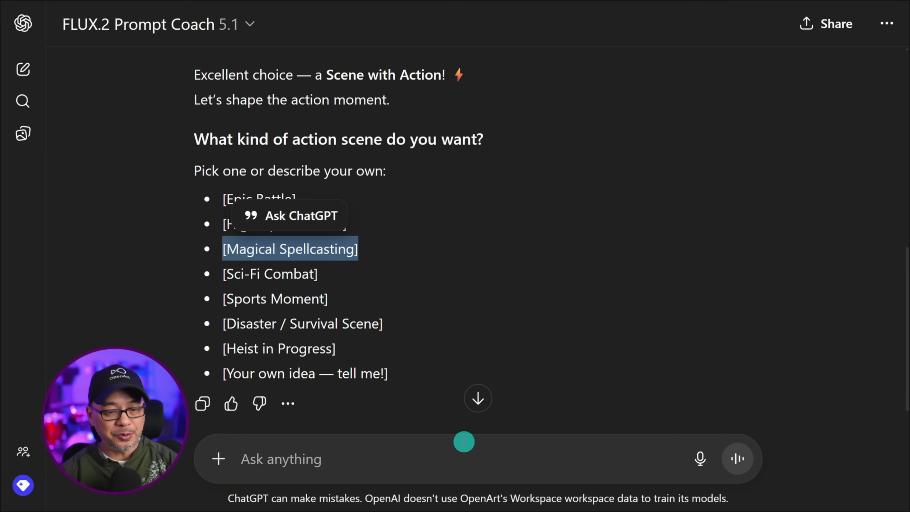
pyautogui.click(452, 448)
pyautogui.hotkey('ctrl', 'v')
pyautogui.click(737, 458)
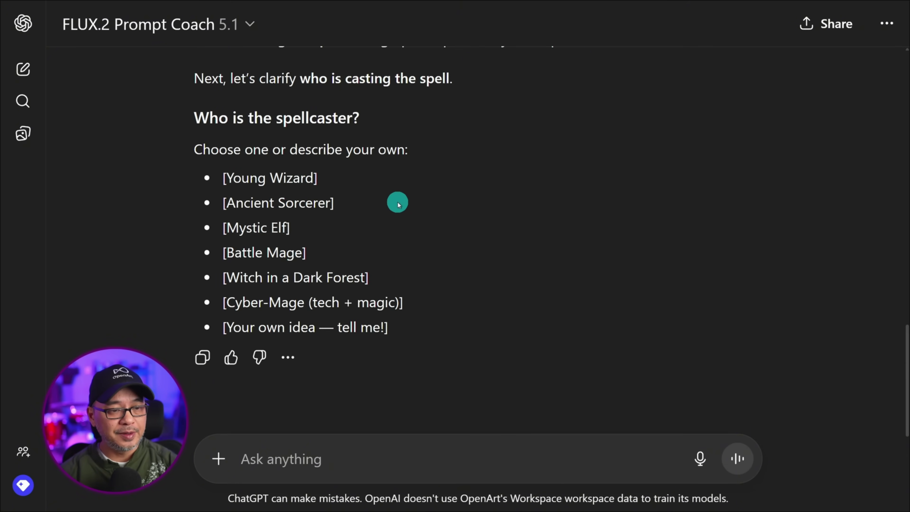
# Answer the coach's question about who the spellcaster is with the suggested option "[Cyber-Mage (tech + magic)]".
pyautogui.tripleClick(281, 303)
pyautogui.hotkey('ctrl', 'c')
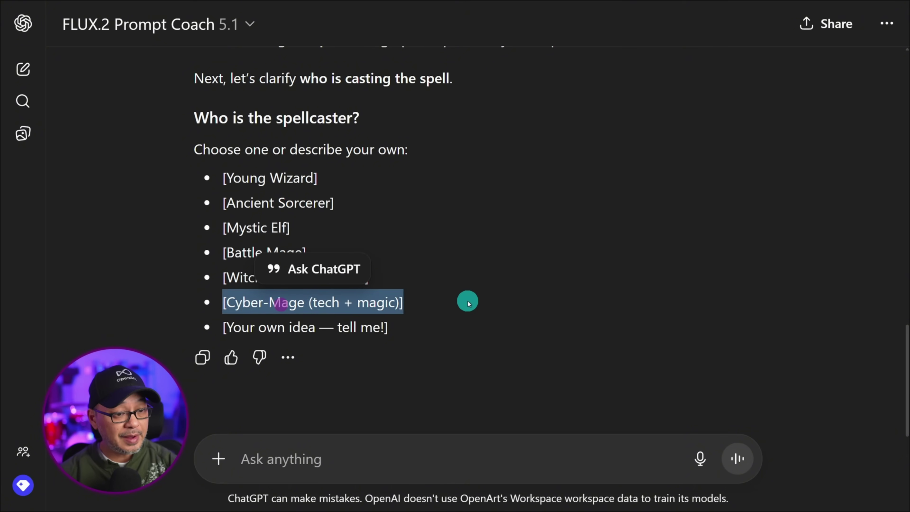
pyautogui.click(426, 445)
pyautogui.hotkey('ctrl', 'v')
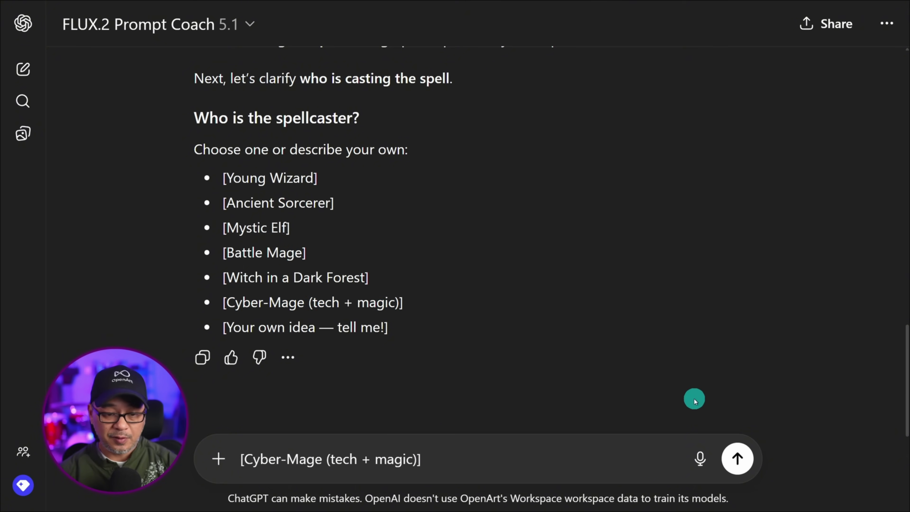
pyautogui.click(738, 459)
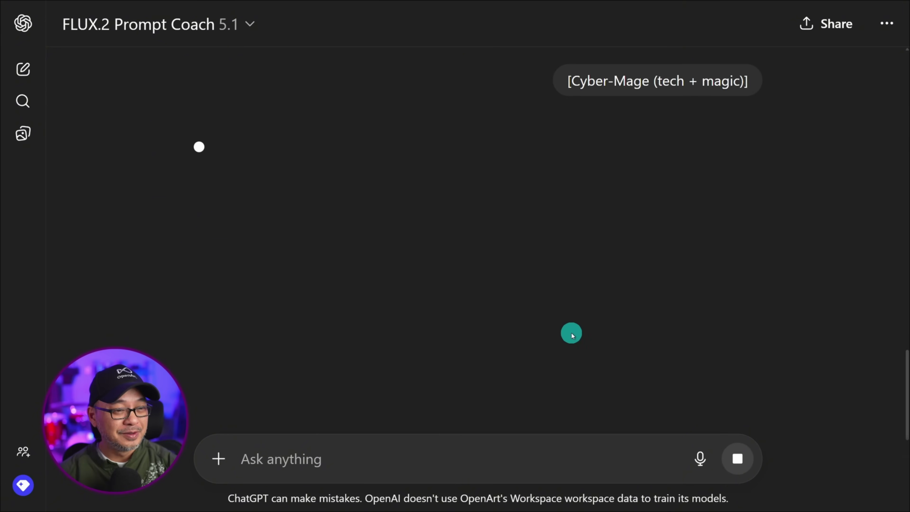
# Answer the question about the kind of spell with the suggested option "[Digital Summoning — holographic creature emerging]".
pyautogui.tripleClick(299, 168)
pyautogui.hotkey('ctrl', 'c')
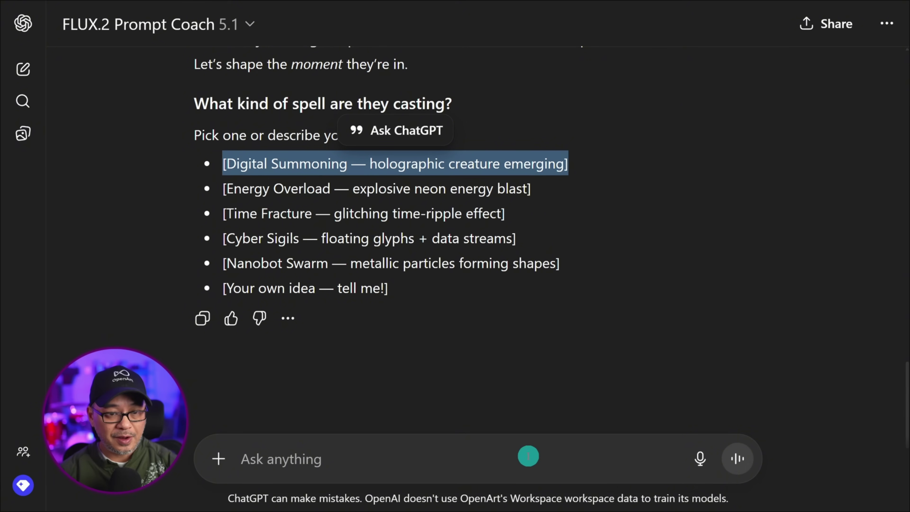
pyautogui.click(526, 451)
pyautogui.hotkey('ctrl', 'v')
pyautogui.click(738, 458)
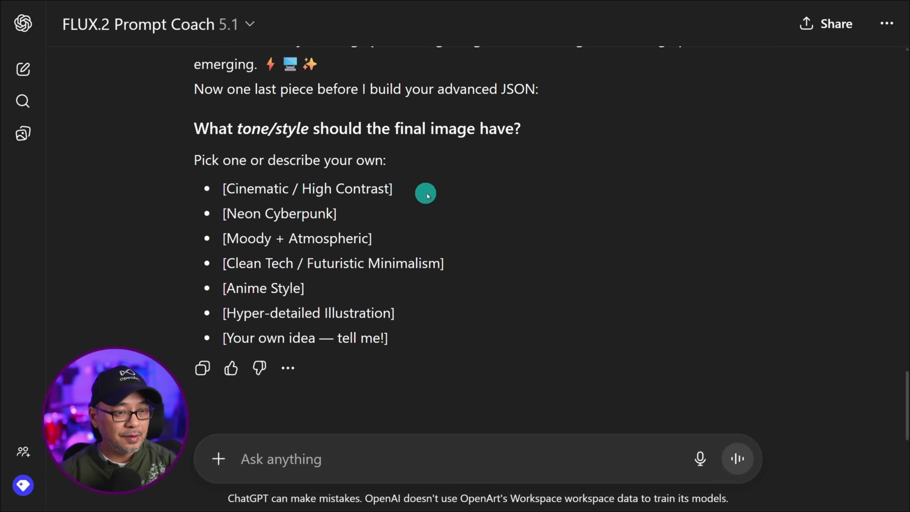
# Answer the question about the final image's tone and style with the suggested option "[Hyper-detailed Illustration]".
pyautogui.tripleClick(297, 312)
pyautogui.hotkey('ctrl', 'c')
pyautogui.click(429, 460)
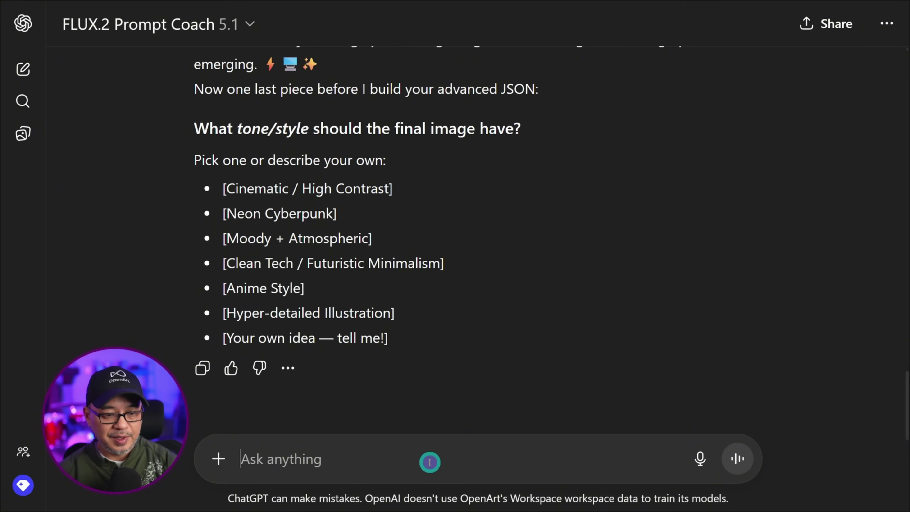
pyautogui.hotkey('ctrl', 'v')
pyautogui.click(737, 463)
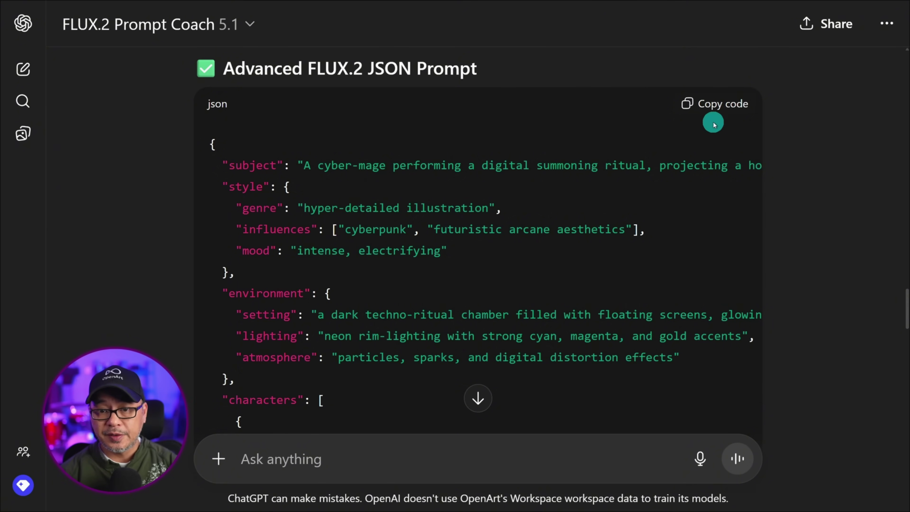
# Copy the code of the advanced FLUX.2 JSON prompt and read through it and the natural-language version.
pyautogui.click(738, 106)
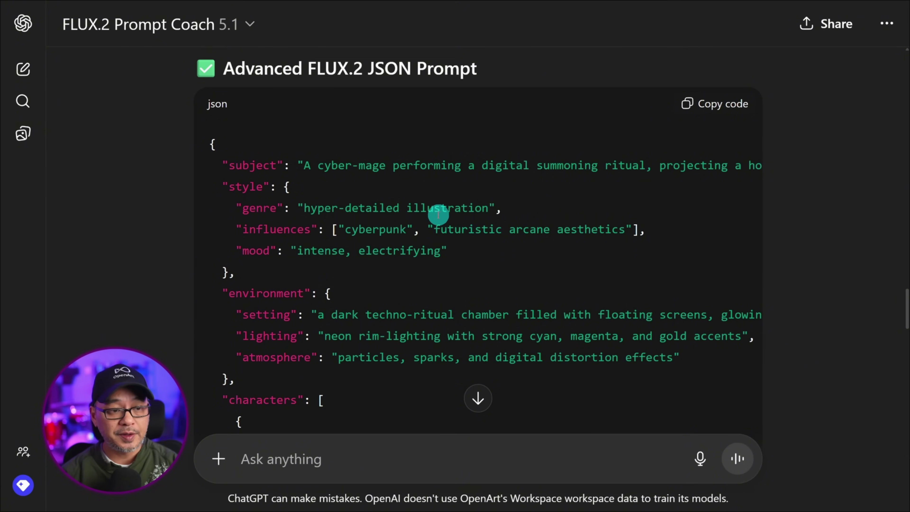
pyautogui.scroll(-1, 282, 153)
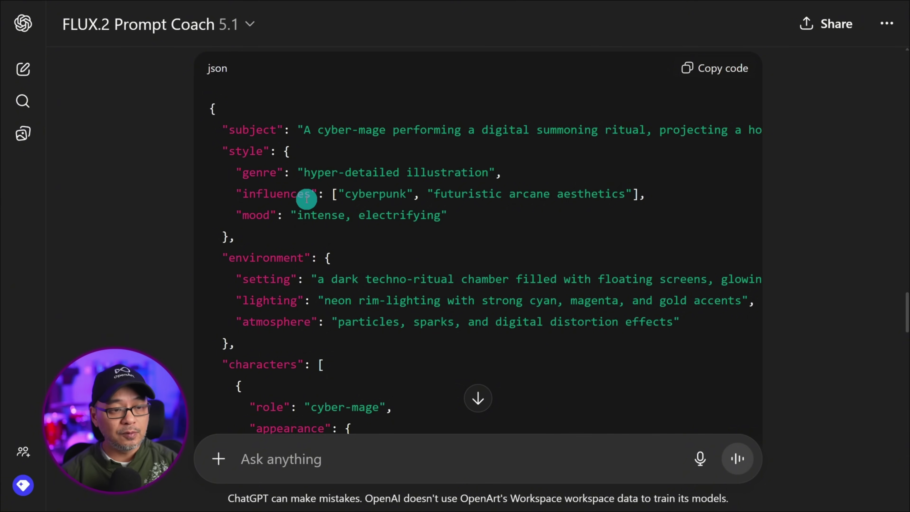
pyautogui.scroll(-10, 389, 194)
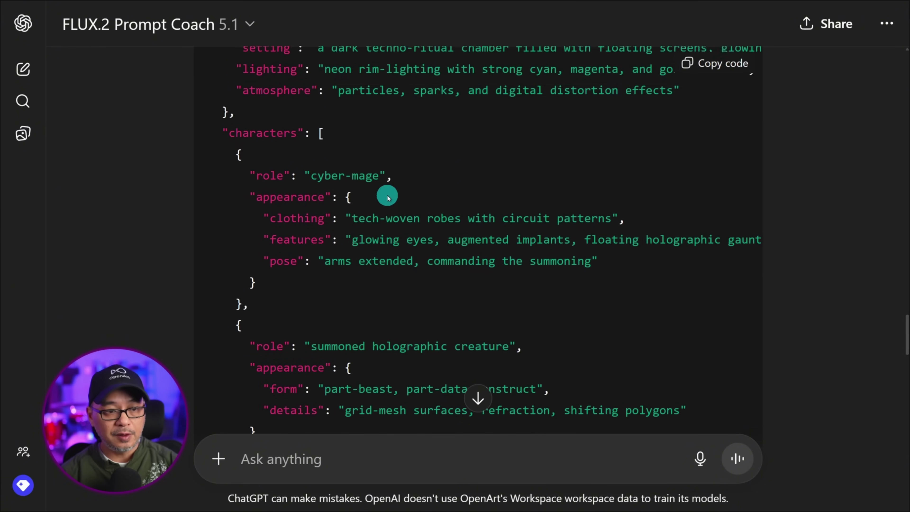
pyautogui.scroll(-12, 388, 198)
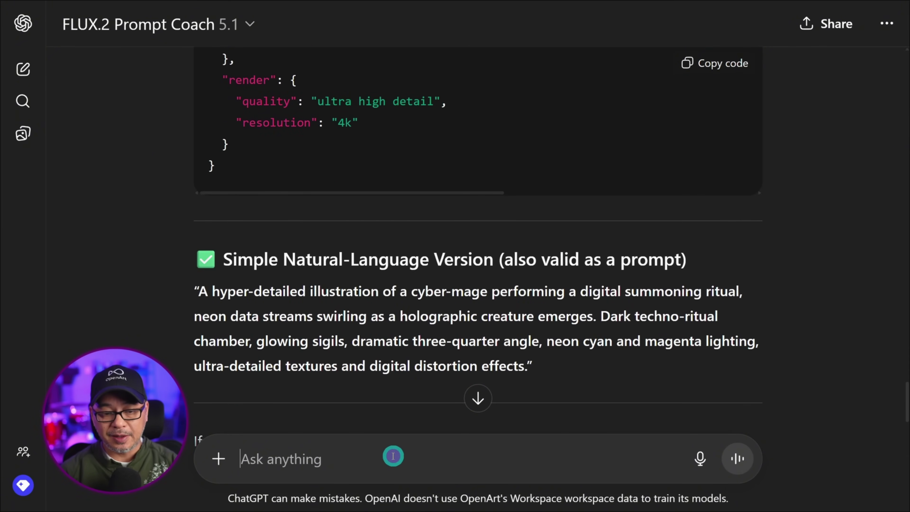
pyautogui.scroll(-7, 432, 359)
pyautogui.scroll(5, 428, 368)
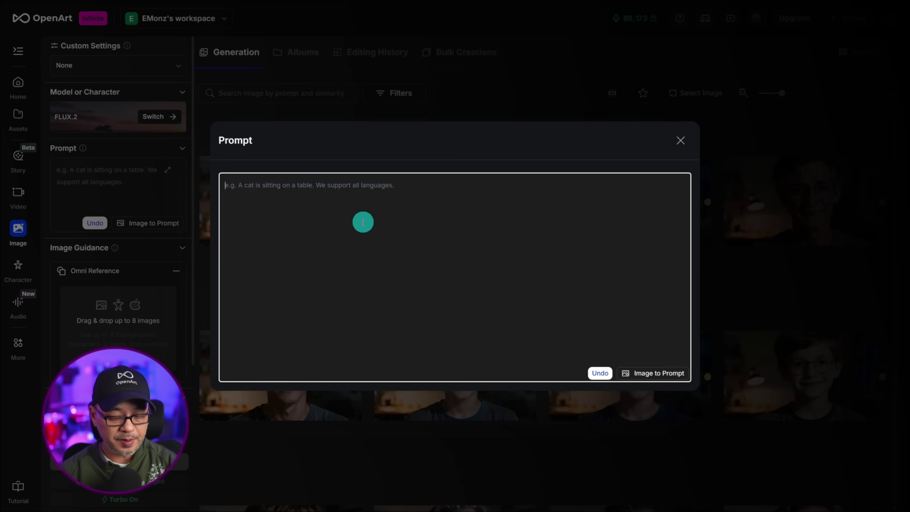
# In OpenArt, paste the copied cyber-mage JSON into the FLUX.2 prompt, check it from the beginning and close the enlarged prompt editor.
pyautogui.hotkey('ctrl', 'v')
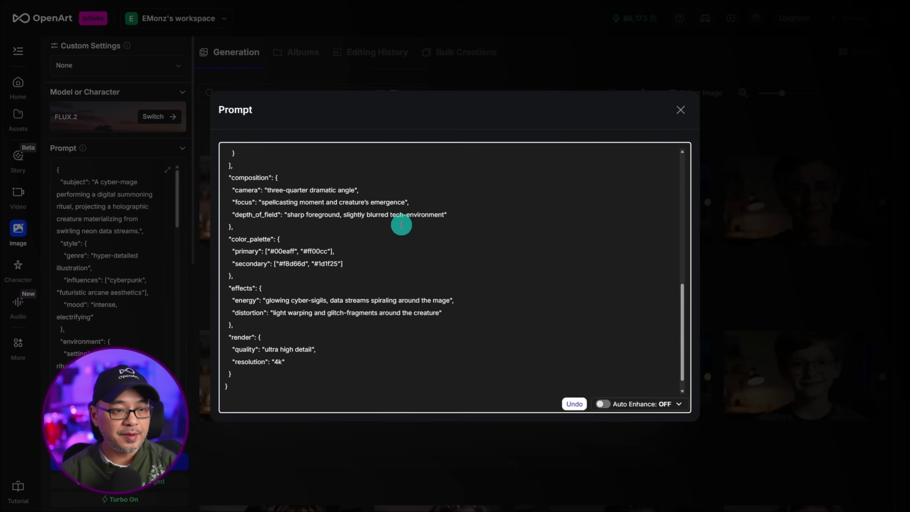
pyautogui.scroll(10, 396, 216)
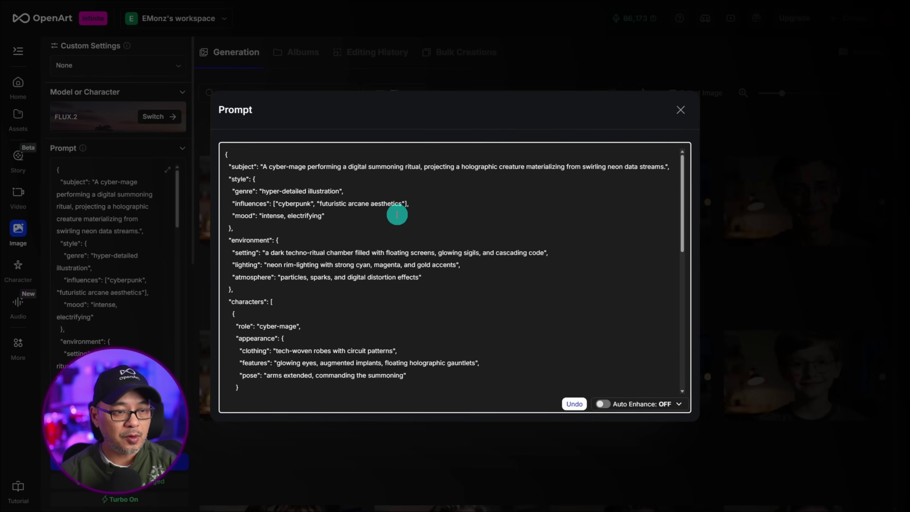
pyautogui.click(681, 110)
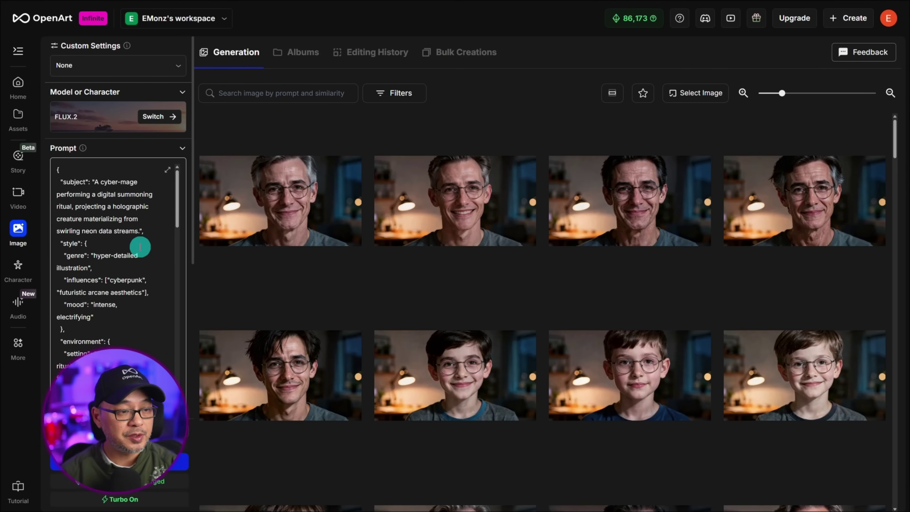
pyautogui.scroll(-5, 138, 247)
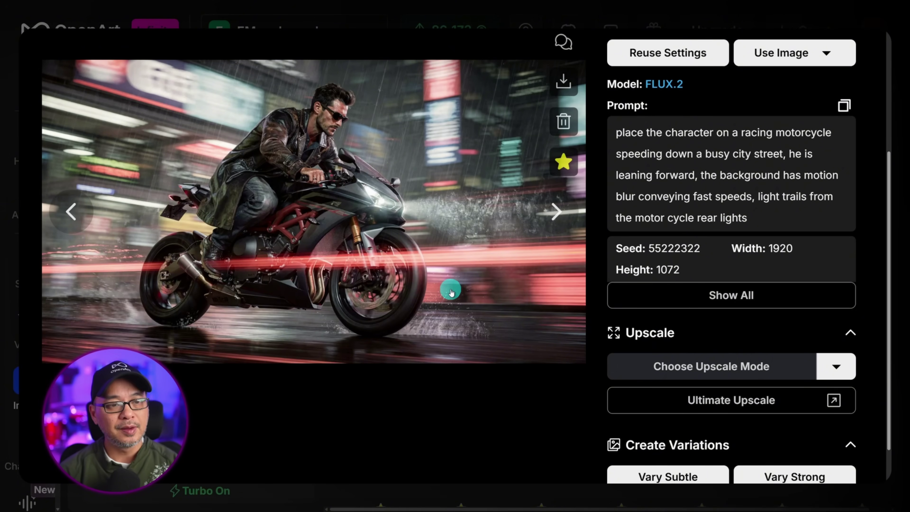
# Browse the generated images at full size, from the motorcycle rider and the samurai sketch and portrait to the rooftop gun and fight scenes.
pyautogui.click(453, 286)
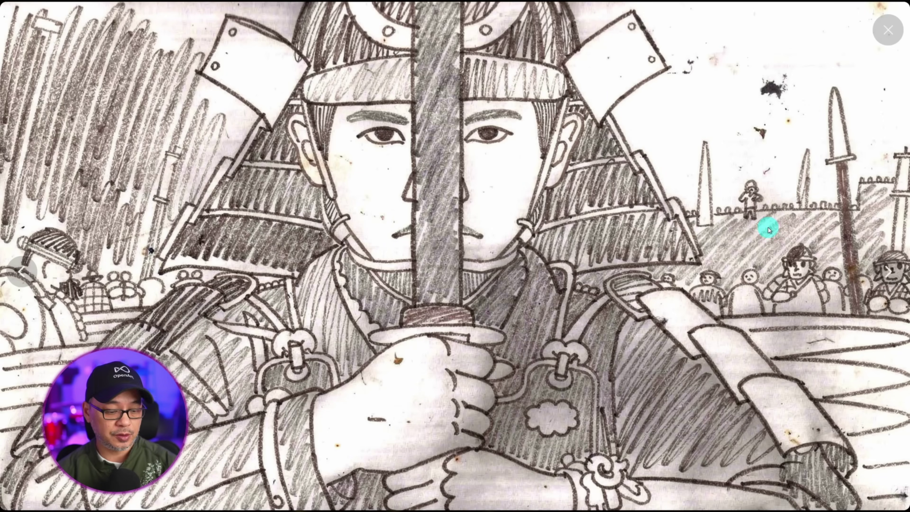
pyautogui.press('Right')
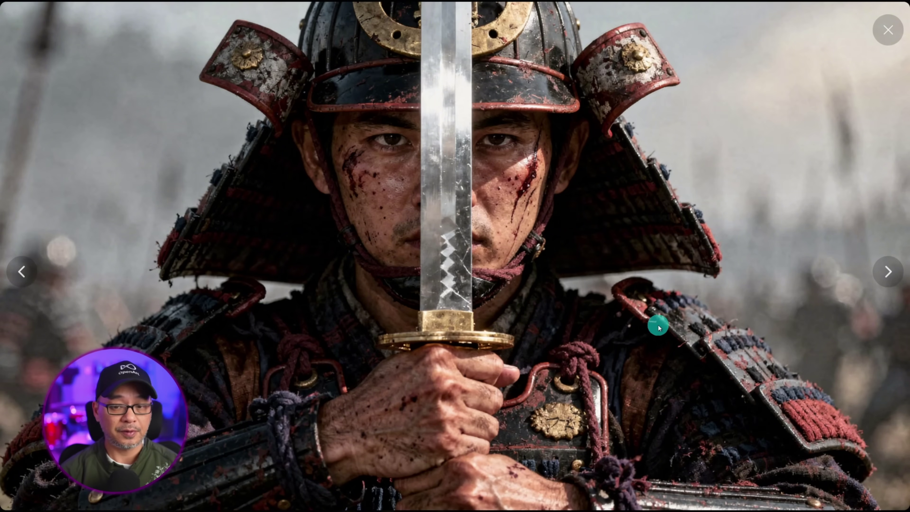
pyautogui.press('Right')
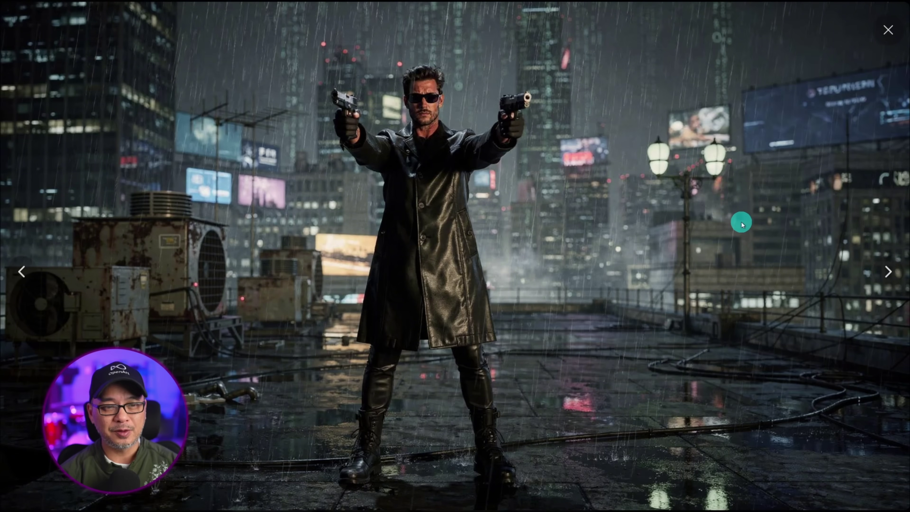
pyautogui.press('Right')
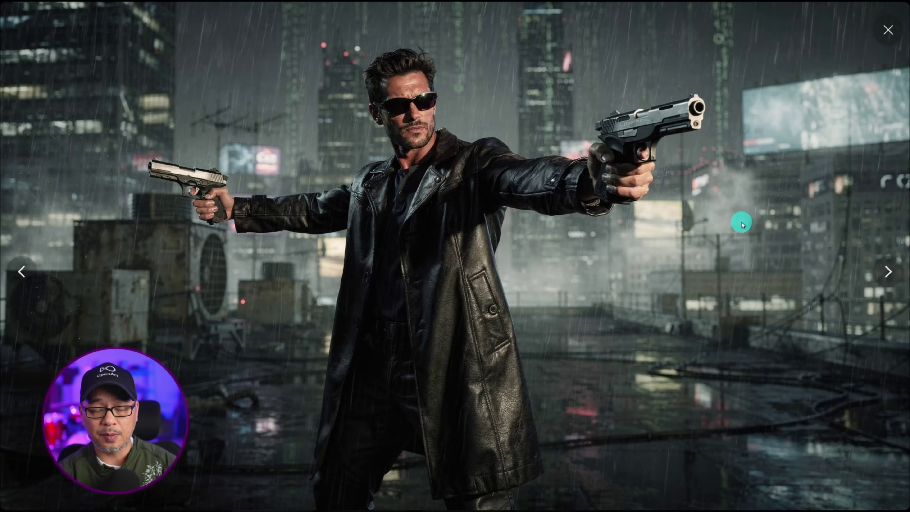
pyautogui.press('Right')
pyautogui.press('Right')
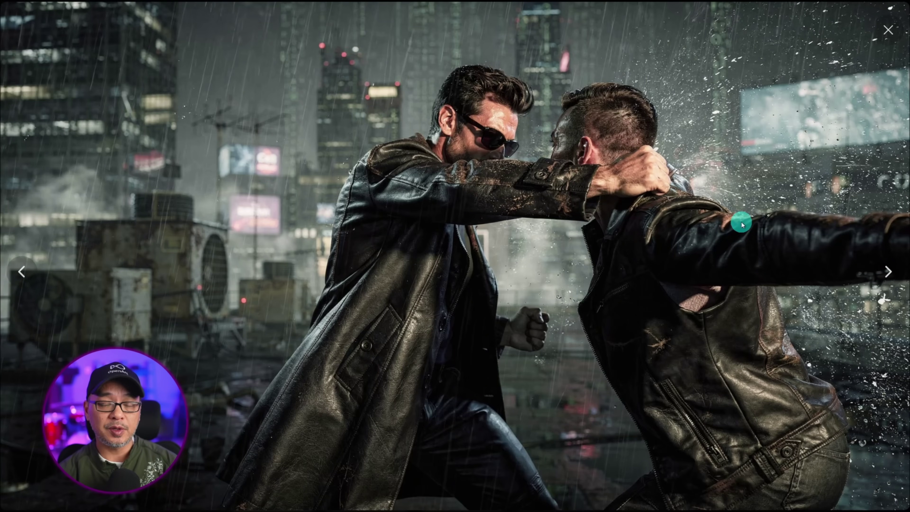
pyautogui.press('Right')
pyautogui.press('Right')
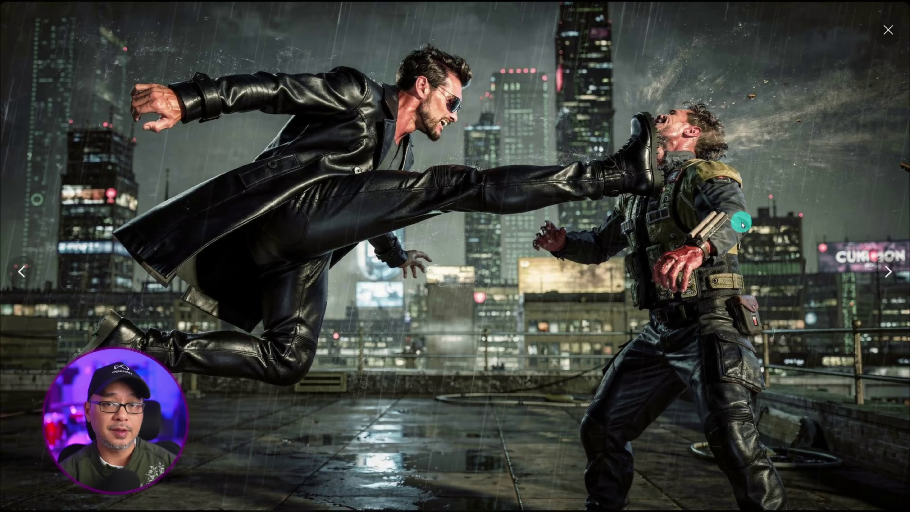
pyautogui.press('Right')
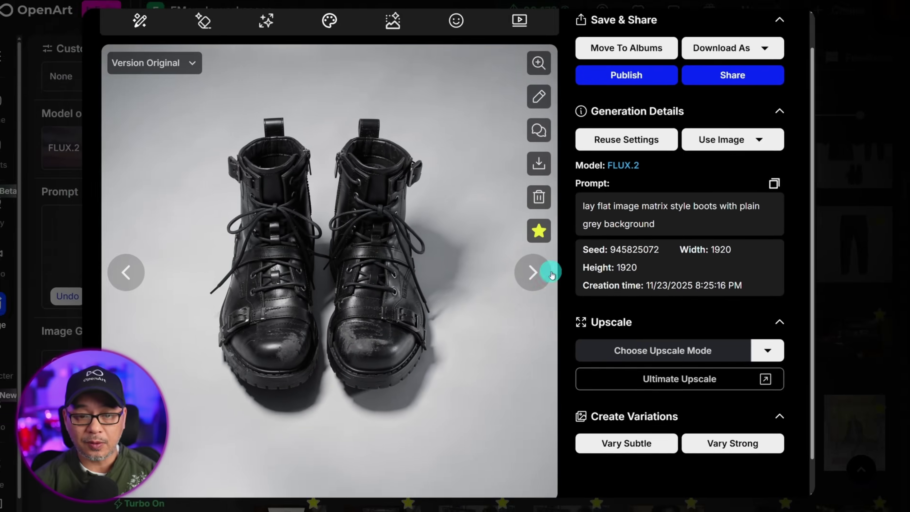
# Examine the lay-flat boots, trench coat, combined outfit and sunglasses images, and read the prompt that places the man in the outfit.
pyautogui.click(535, 274)
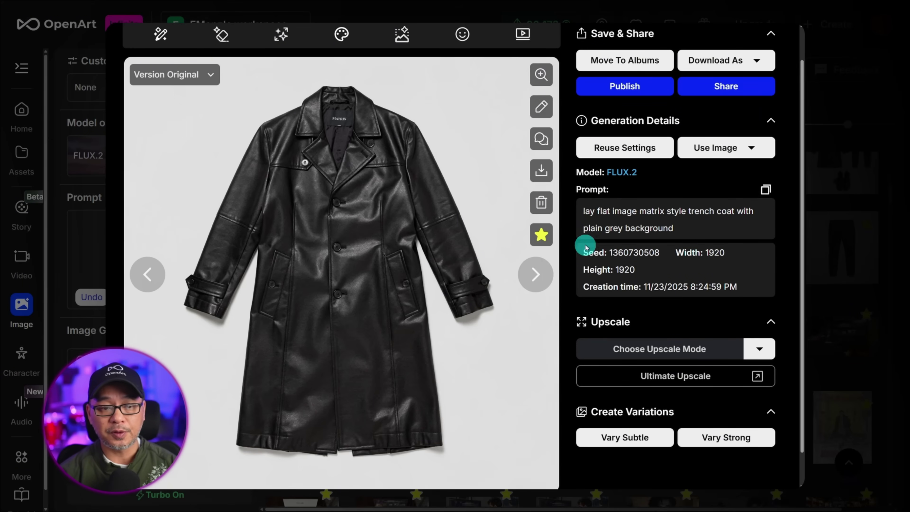
pyautogui.click(537, 277)
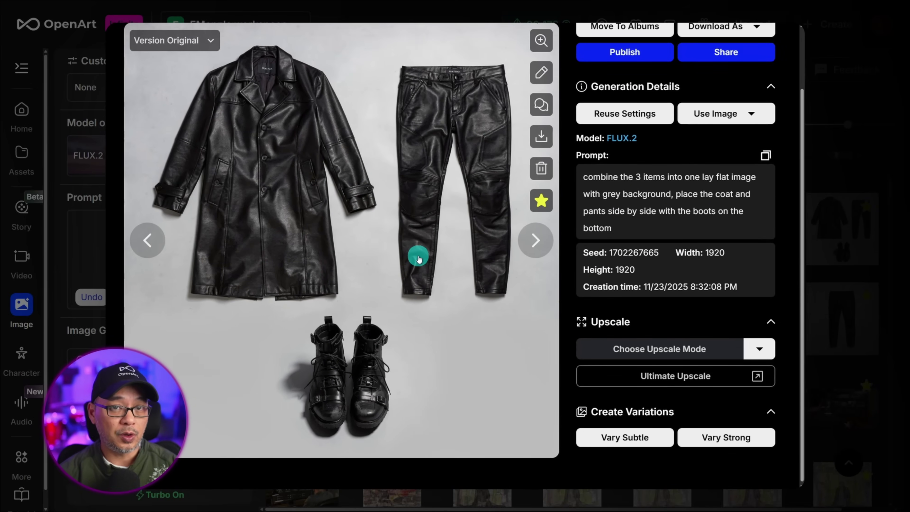
pyautogui.press('Right')
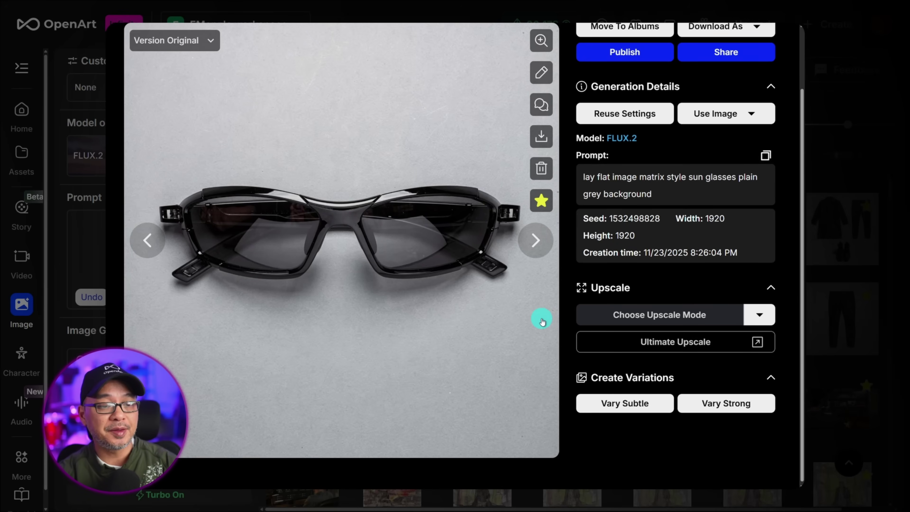
pyautogui.press('Right')
pyautogui.press('Right')
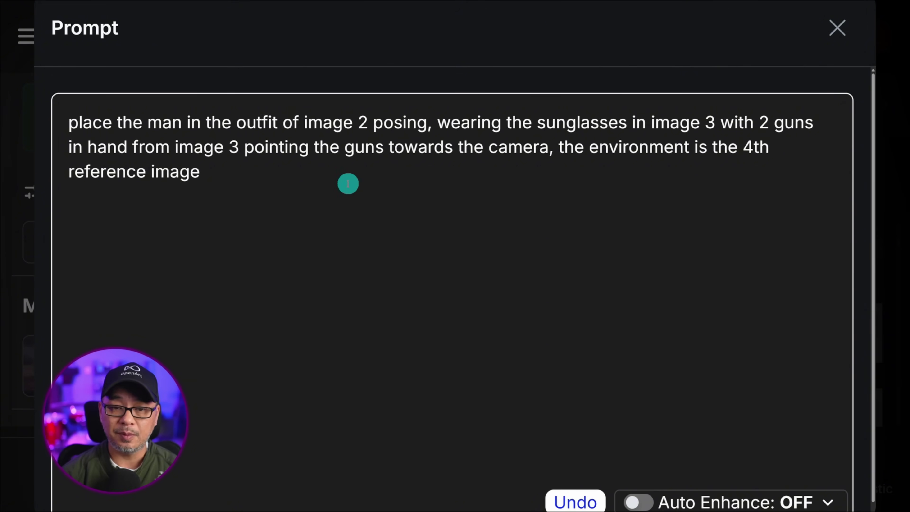
pyautogui.scroll(-1, 347, 183)
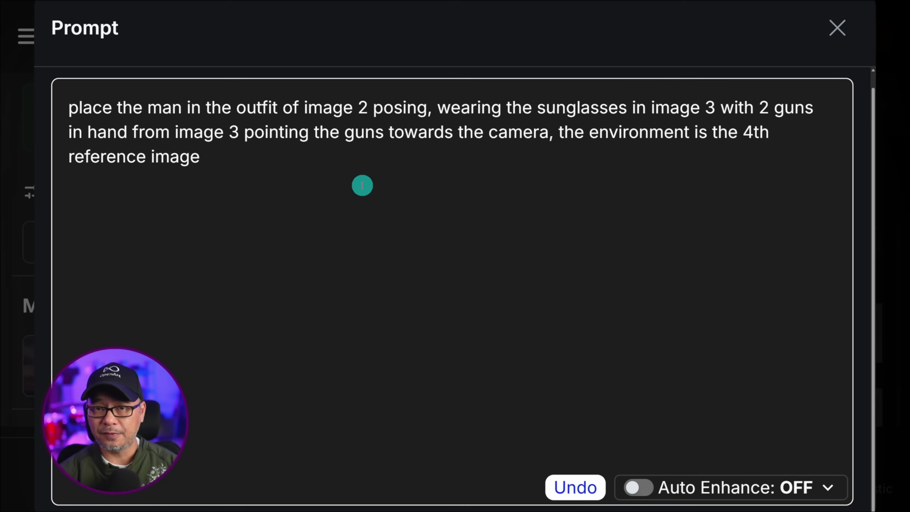